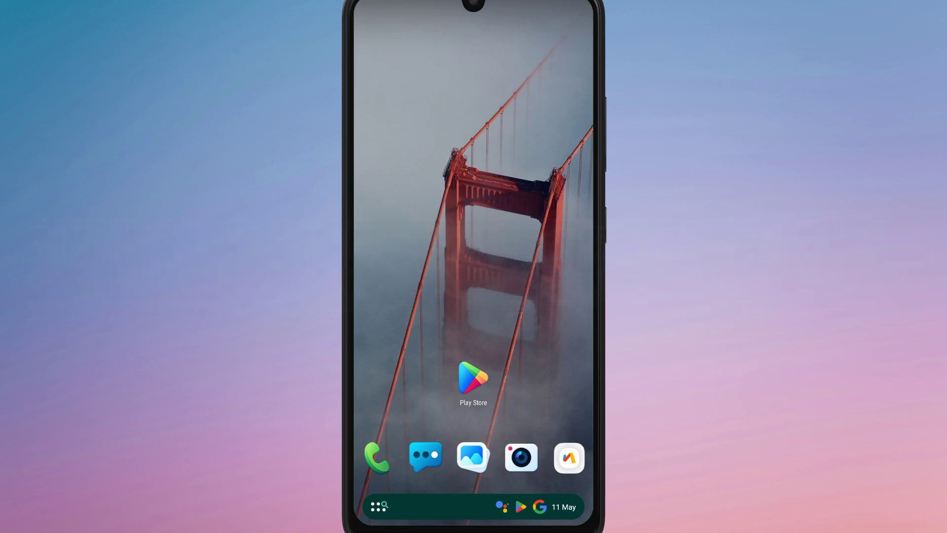
# Launch Google Play Store from the Android home screen.
pyautogui.click(473, 380)
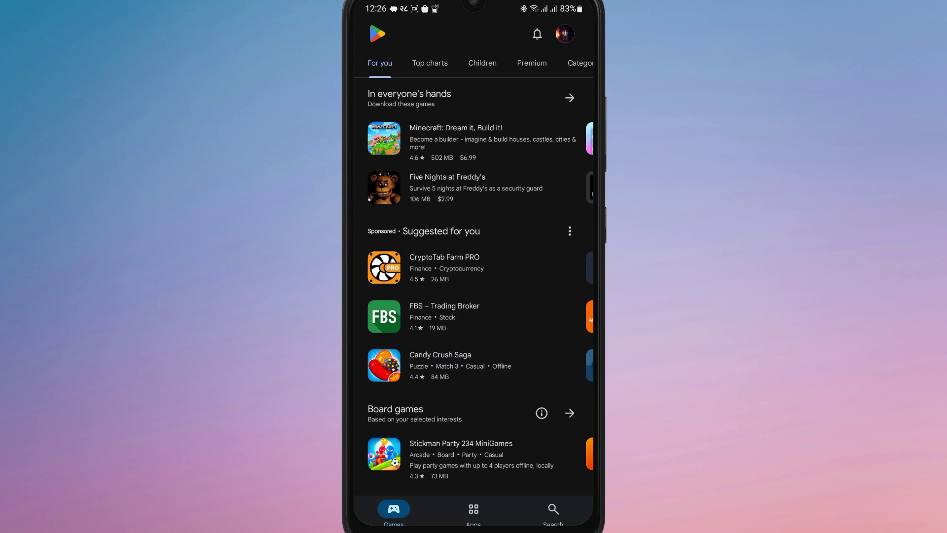
# Search the Play Store for 'grab' from the Search tab.
pyautogui.click(552, 509)
pyautogui.click(444, 34)
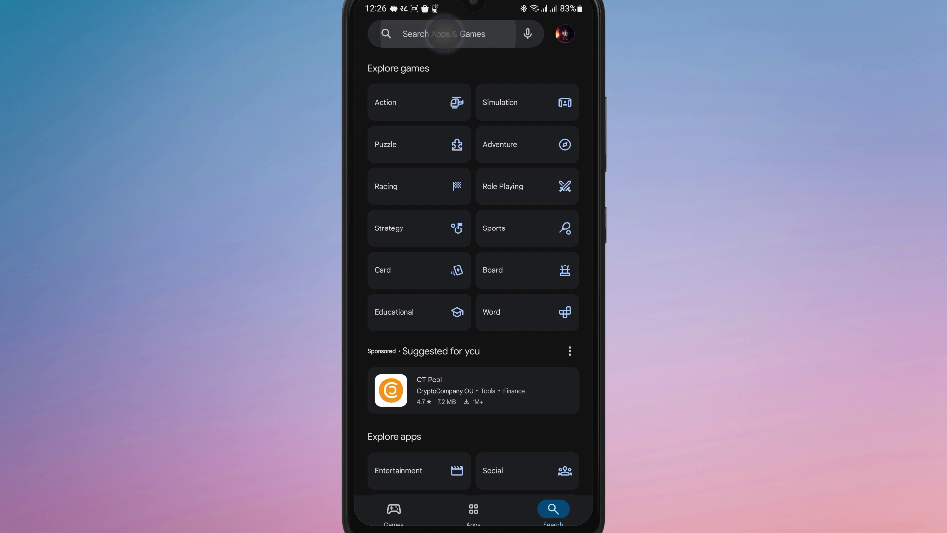
pyautogui.write('grab')
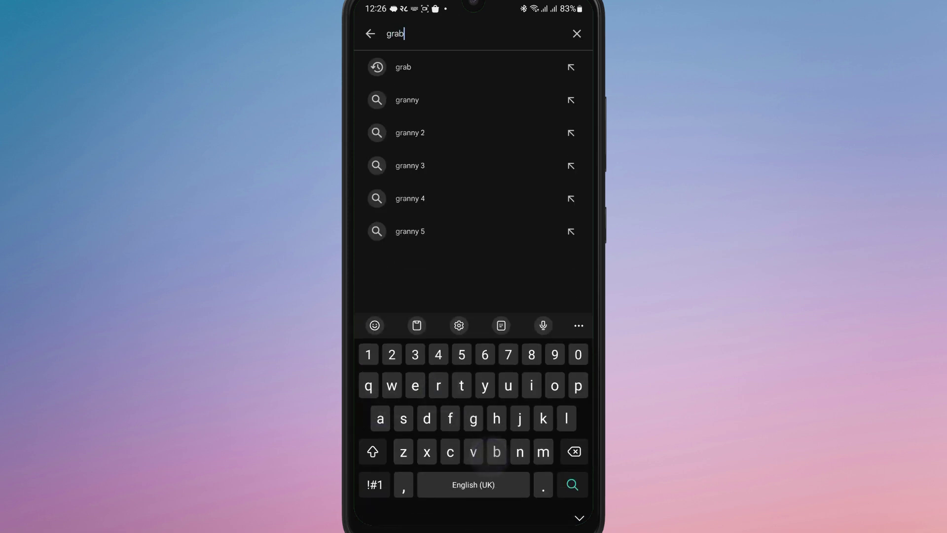
pyautogui.press('Return')
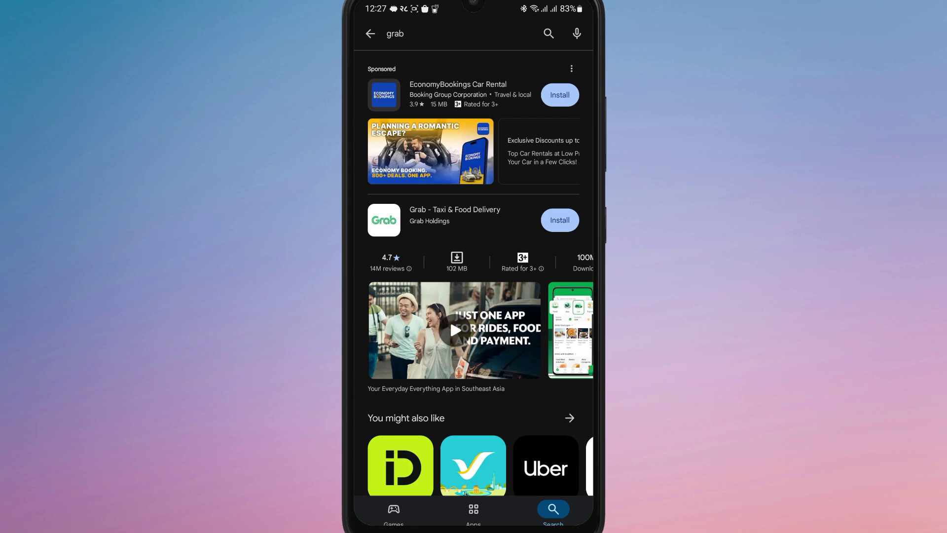
# Open the Grab - Taxi & Food Delivery listing and install the app.
pyautogui.click(451, 222)
pyautogui.click(455, 220)
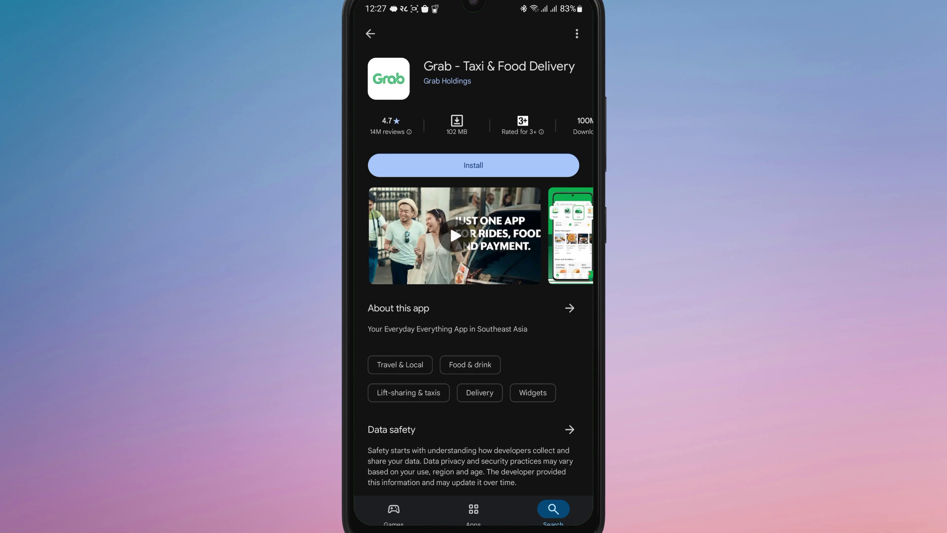
pyautogui.click(544, 161)
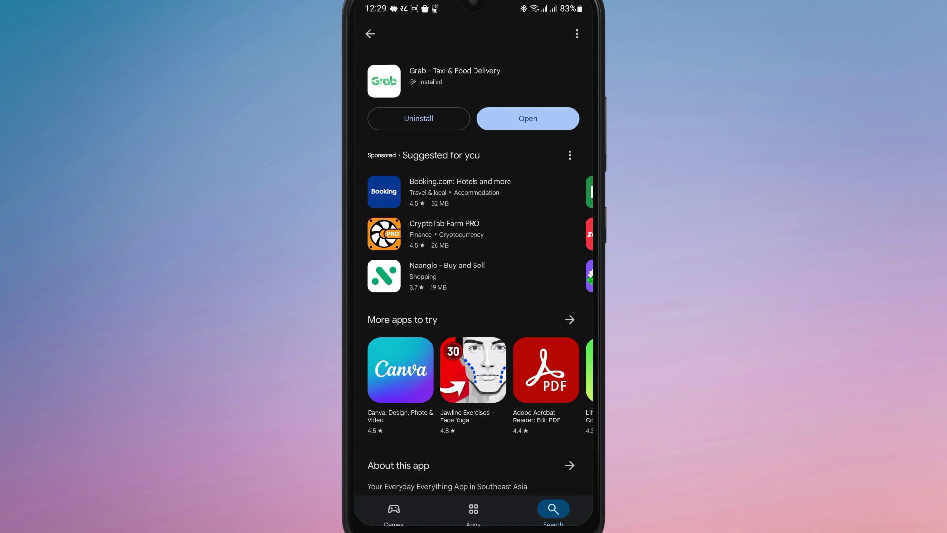
# Launch Grab, go through Log In to Continue With Mobile Number, then leave that screen.
pyautogui.click(527, 119)
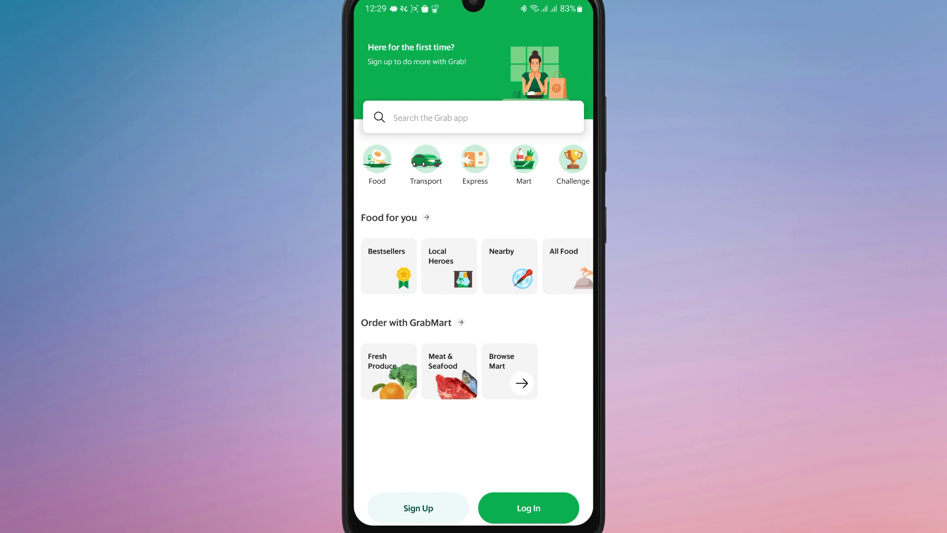
pyautogui.moveTo(564, 312); pyautogui.dragTo(570, 341)
pyautogui.click(529, 508)
pyautogui.click(534, 501)
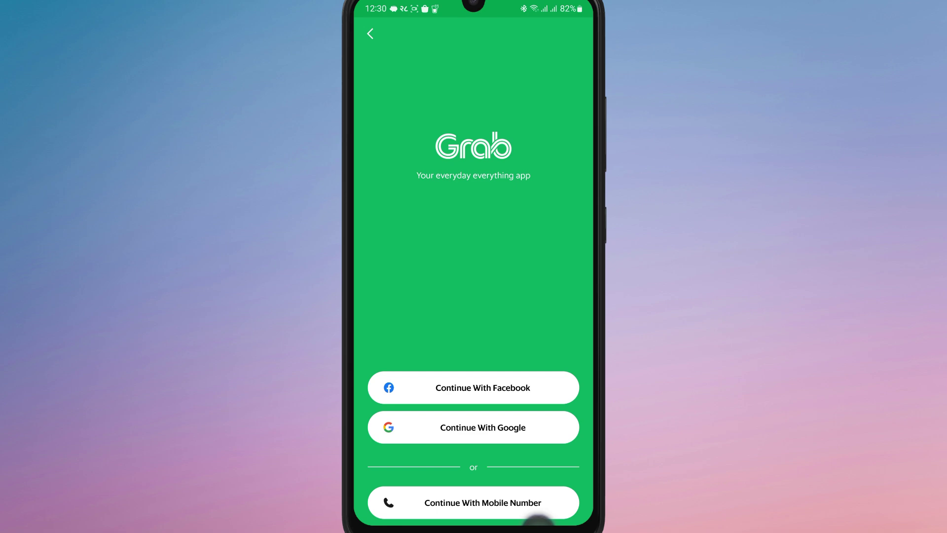
pyautogui.click(420, 507)
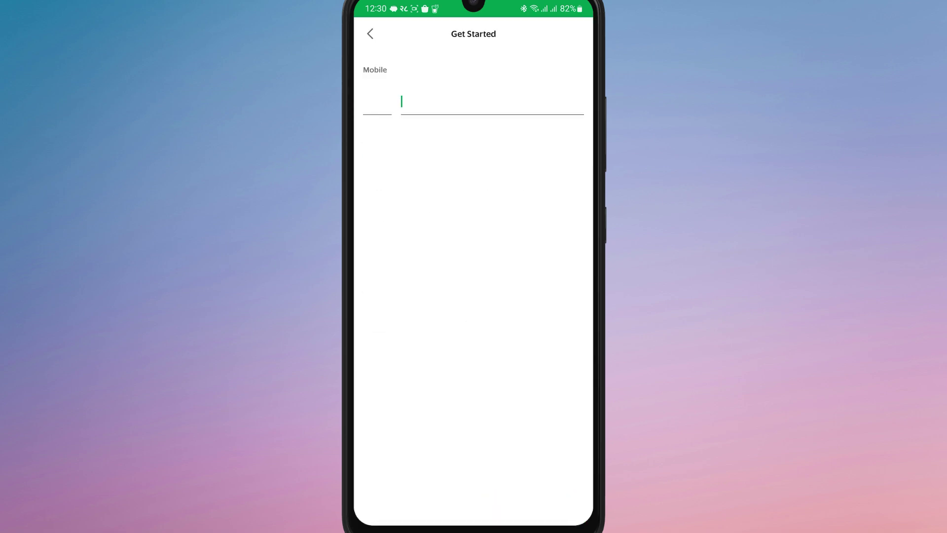
pyautogui.click(537, 515)
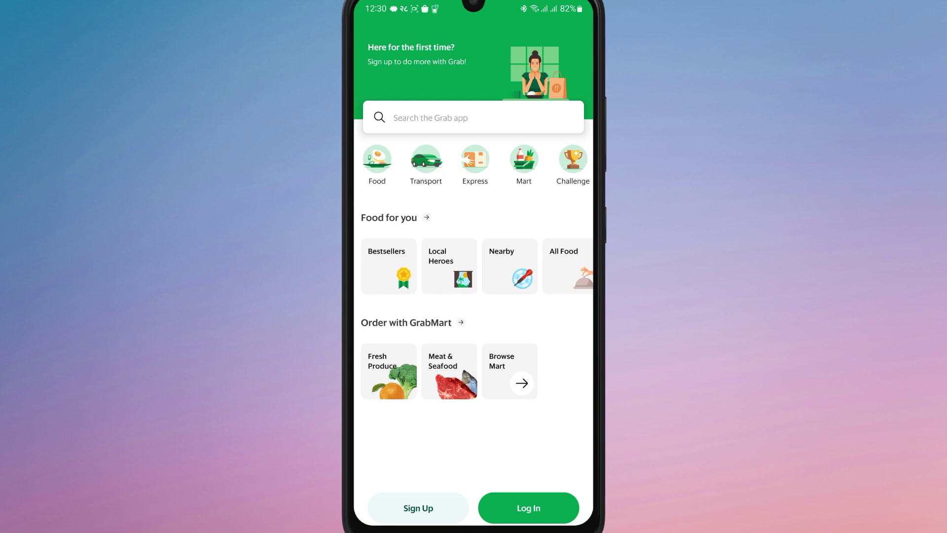
# Scroll Grab's first-time home screen with its Sign Up and Log In options.
pyautogui.moveTo(525, 444); pyautogui.dragTo(534, 408)
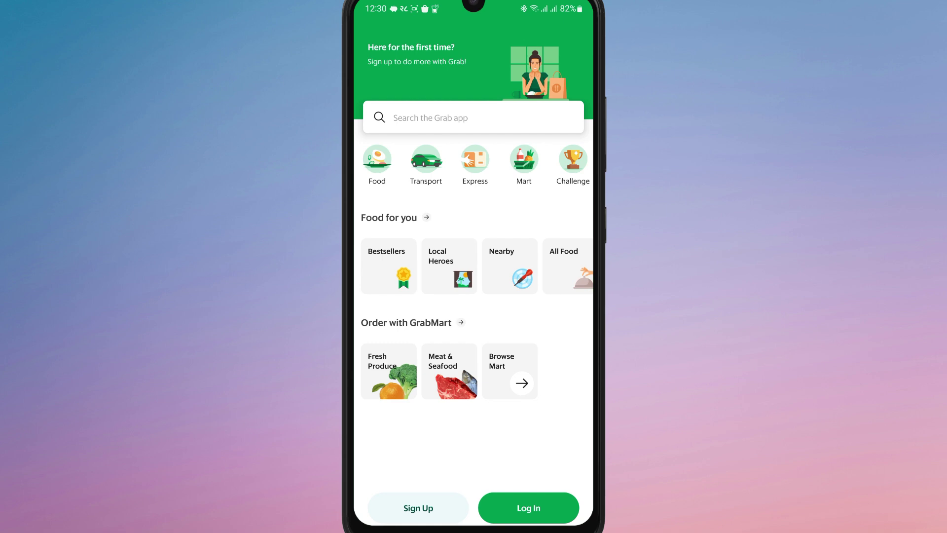